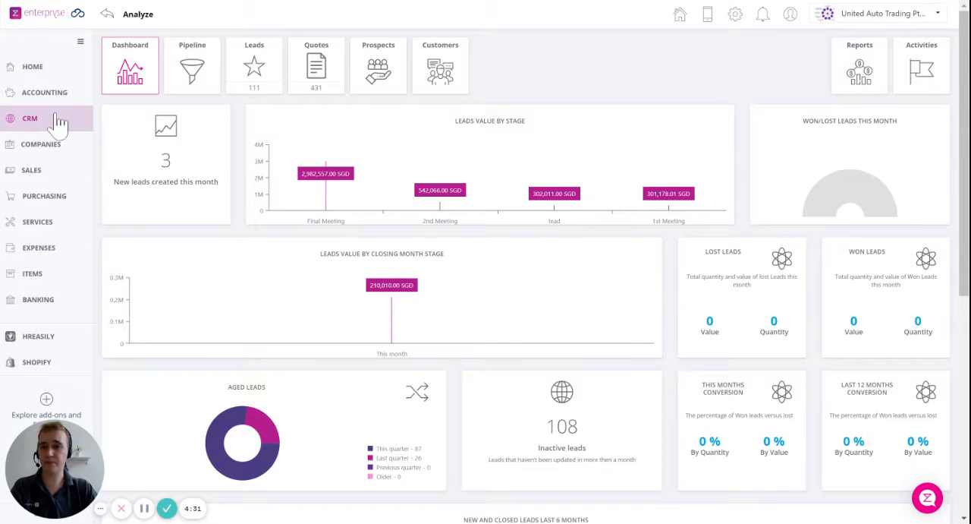
Start a new lead in the CRM and choose 1036 Seafood Holdings as its company
left_click(267, 73)
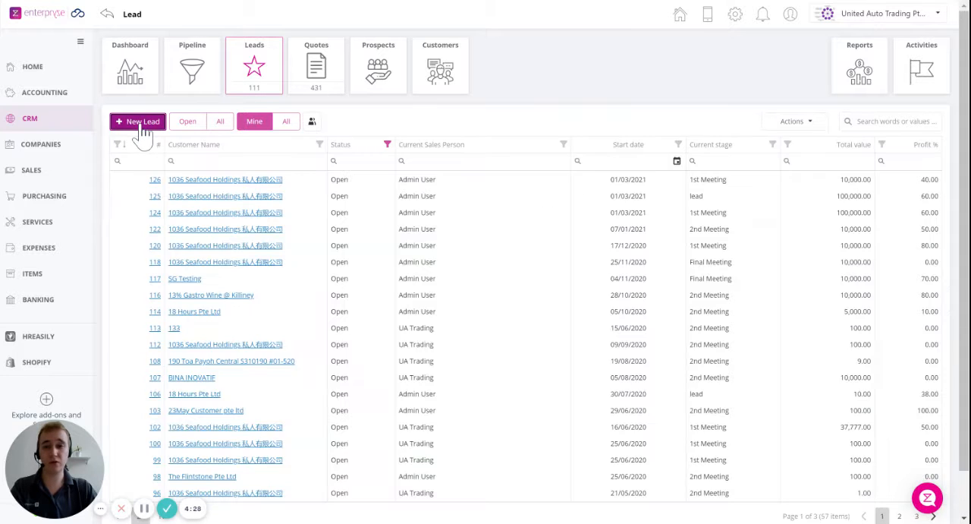
left_click(138, 125)
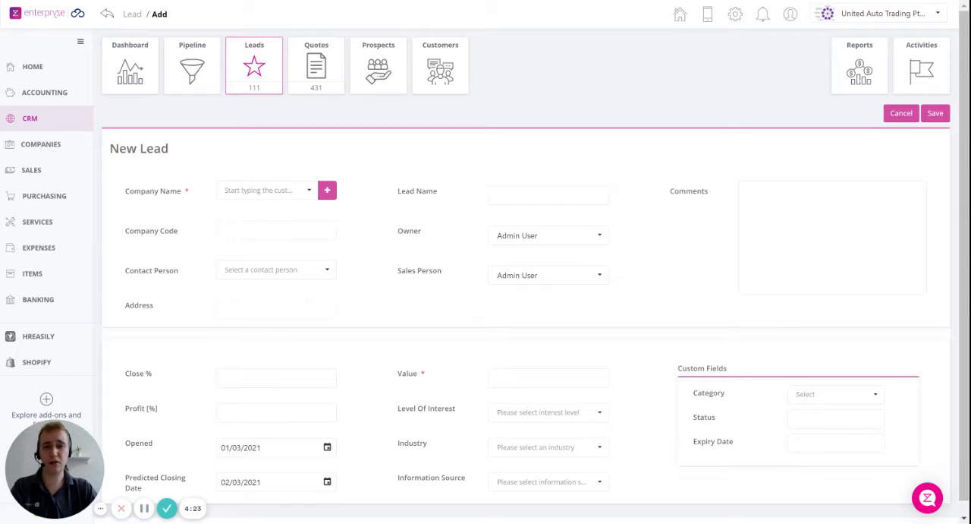
left_click(308, 191)
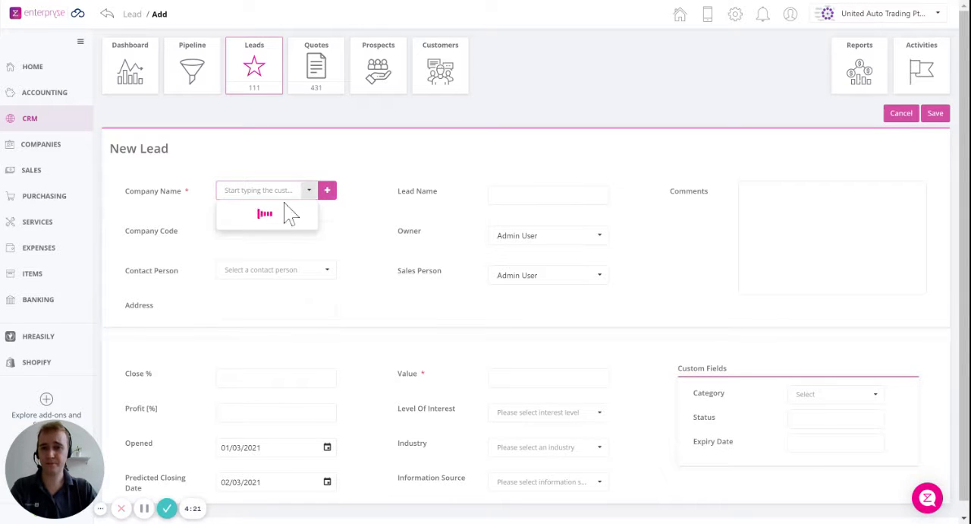
left_click(278, 222)
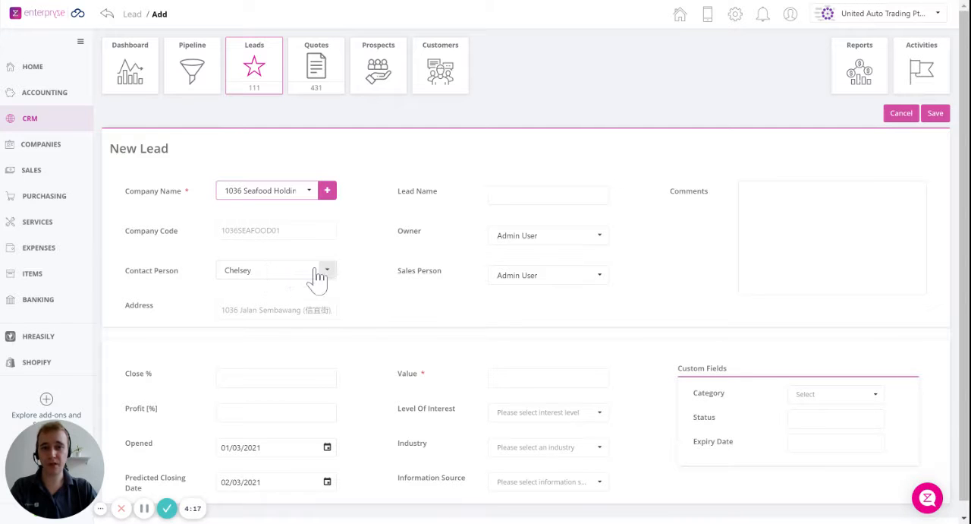
Name the lead "New Lead" and enter the comment "Details of the potential sale"
left_click(531, 195)
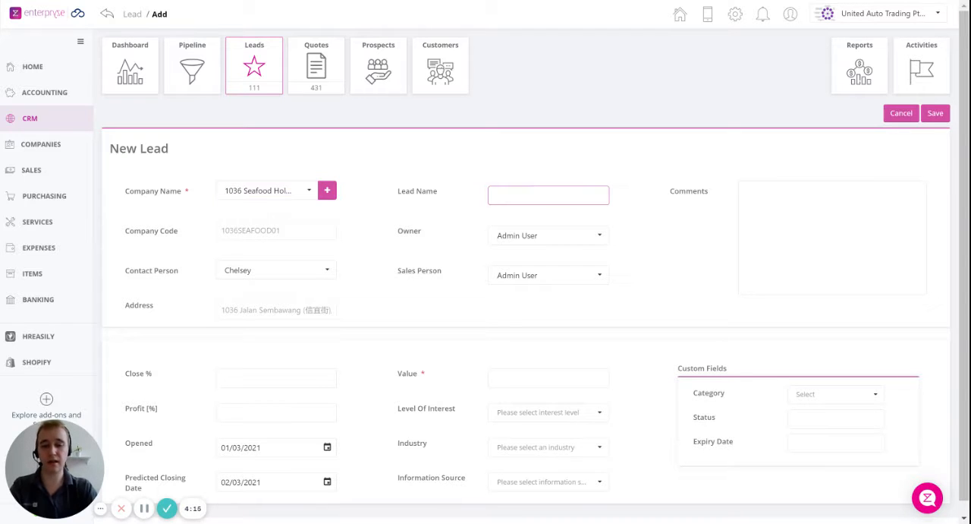
type("New Lead")
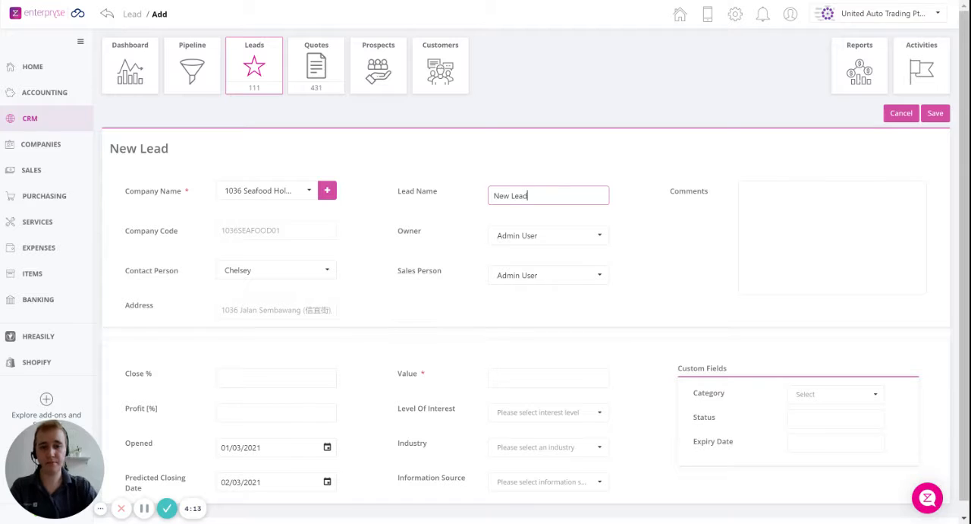
left_click(556, 272)
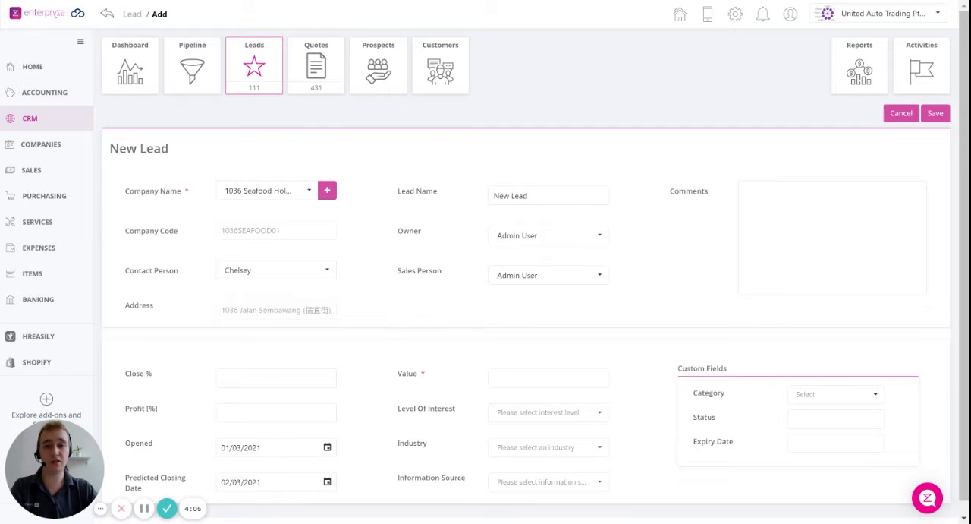
left_click(547, 196)
left_click(833, 237)
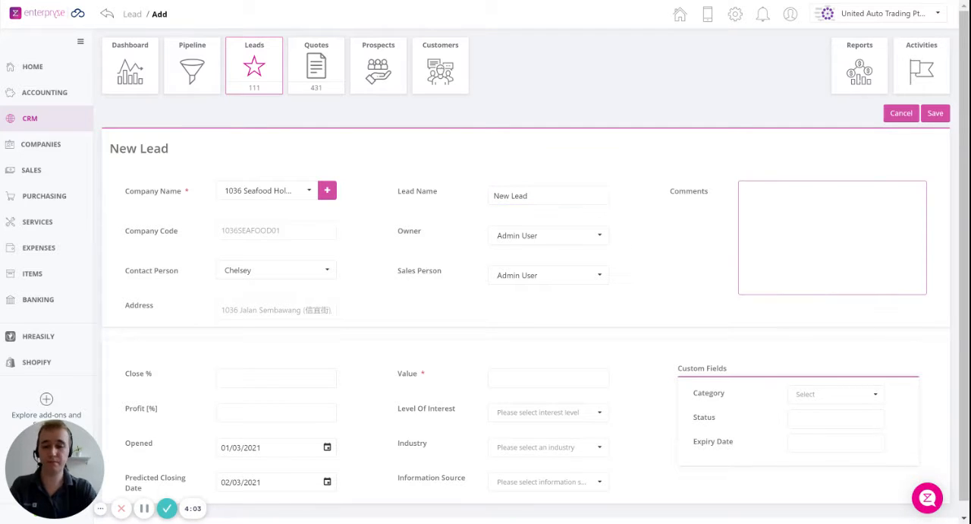
type("Details of t")
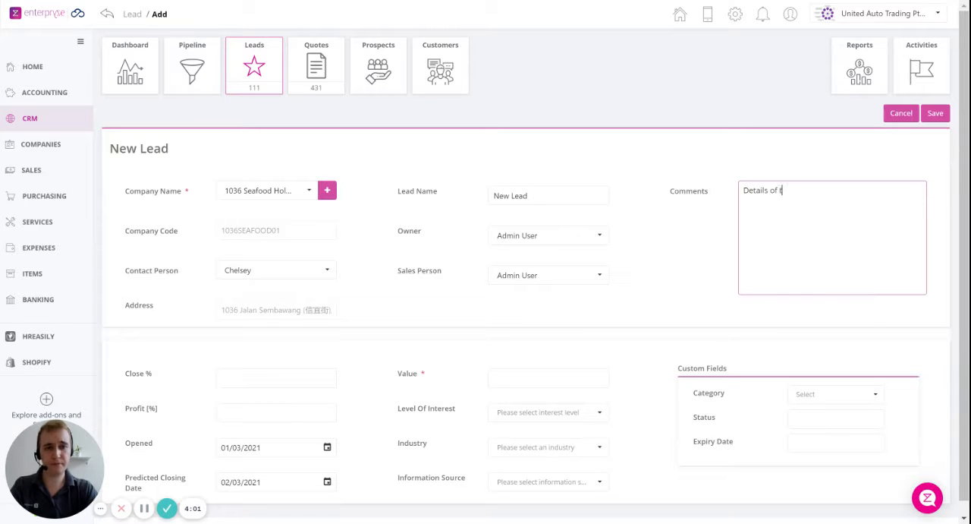
type("he potential sale")
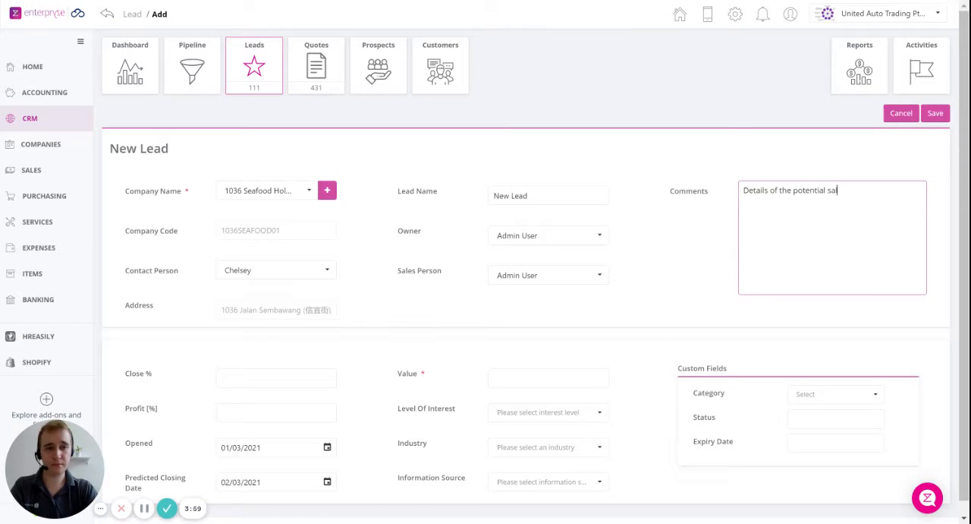
key("Tab")
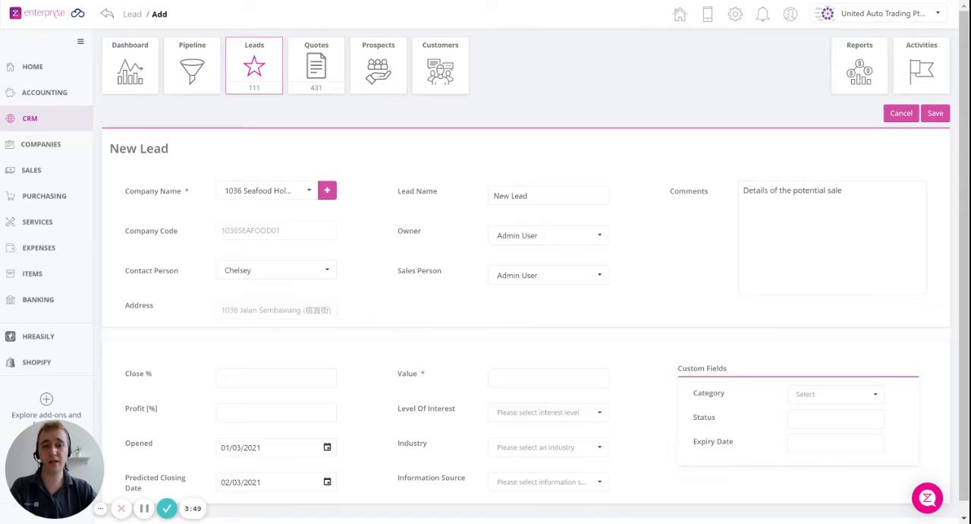
Set the lead's close percentage to 20, value to 100000 and profit to 60%, and save it without emailing the document
left_click(317, 376)
type("20")
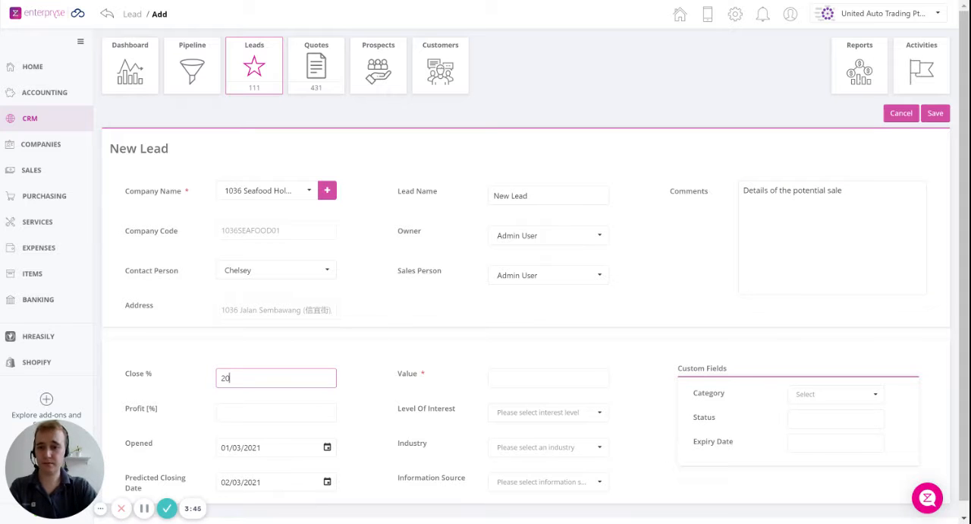
left_click(523, 377)
type("100000")
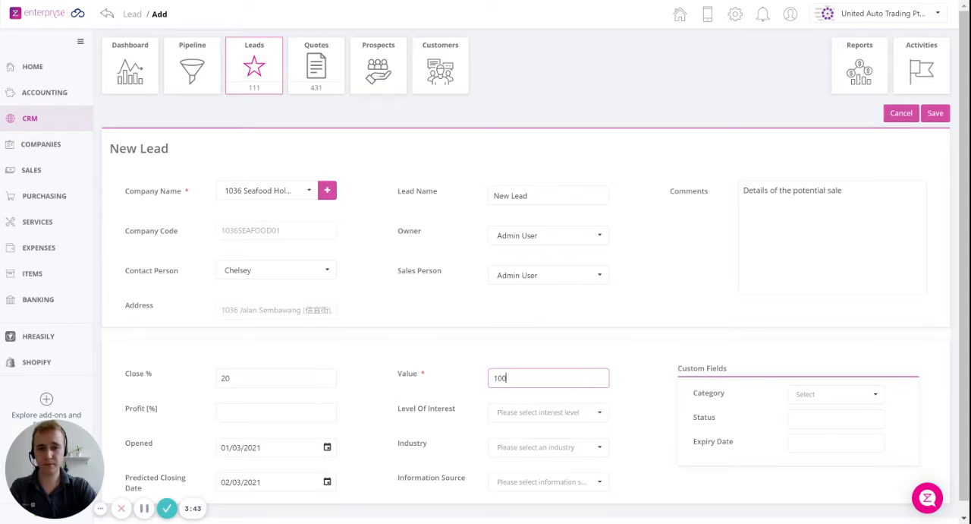
left_click(283, 412)
type("60")
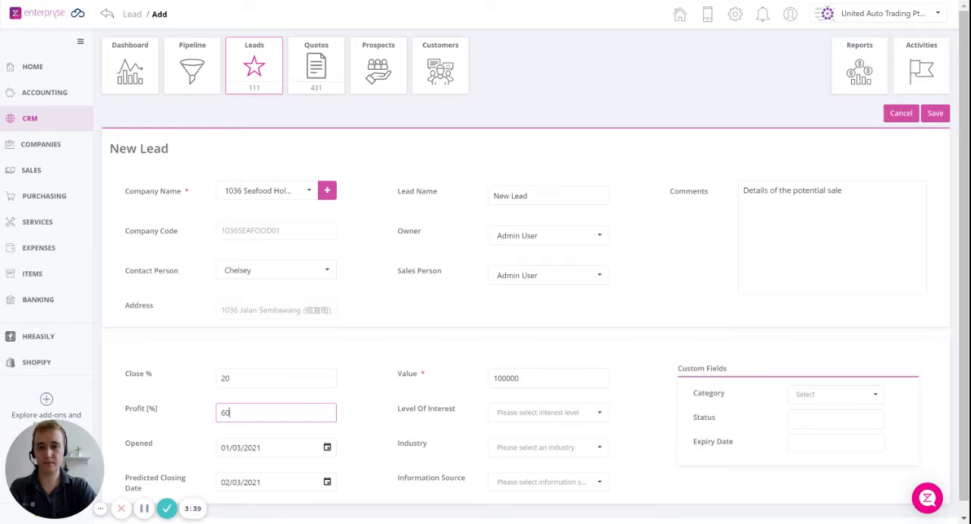
left_click(406, 366)
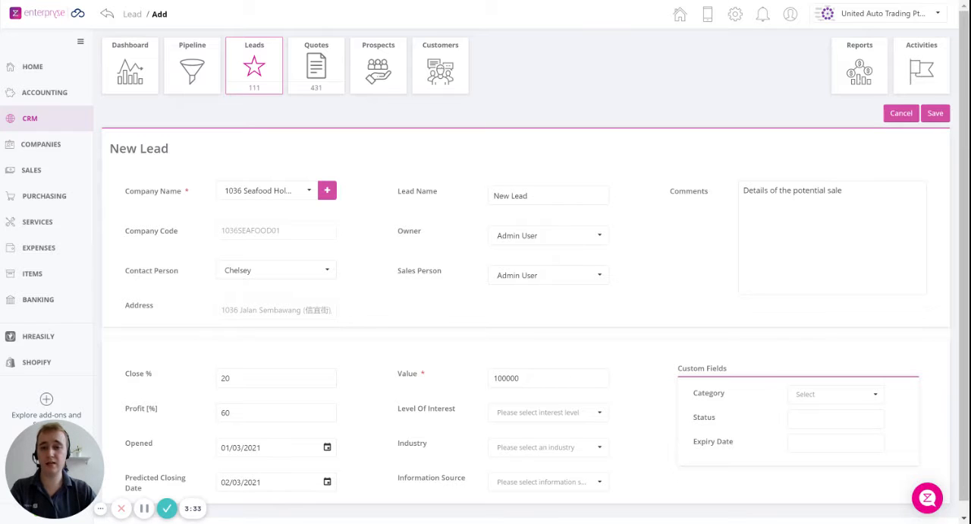
left_click(935, 115)
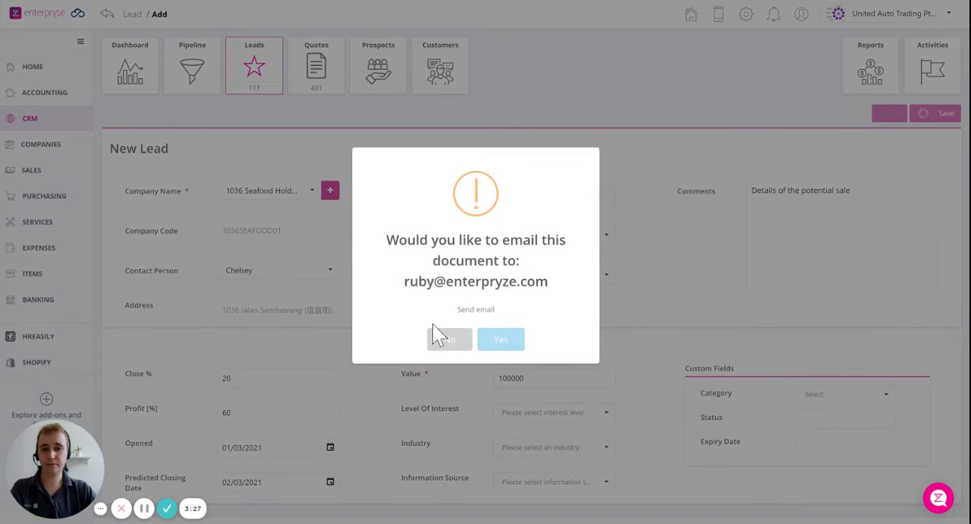
left_click(448, 339)
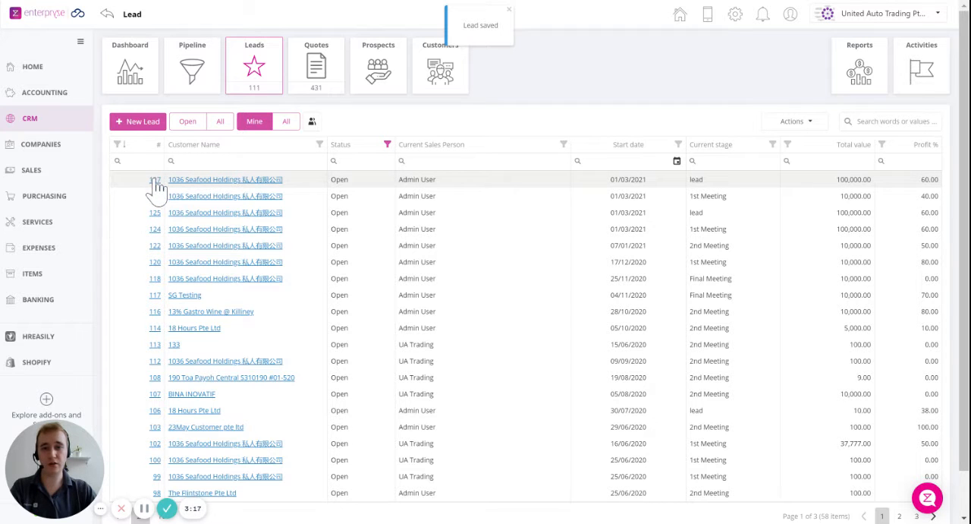
Open the newly saved 1036 Seafood Holdings lead and add an activity titled "Phone call"
left_click(155, 181)
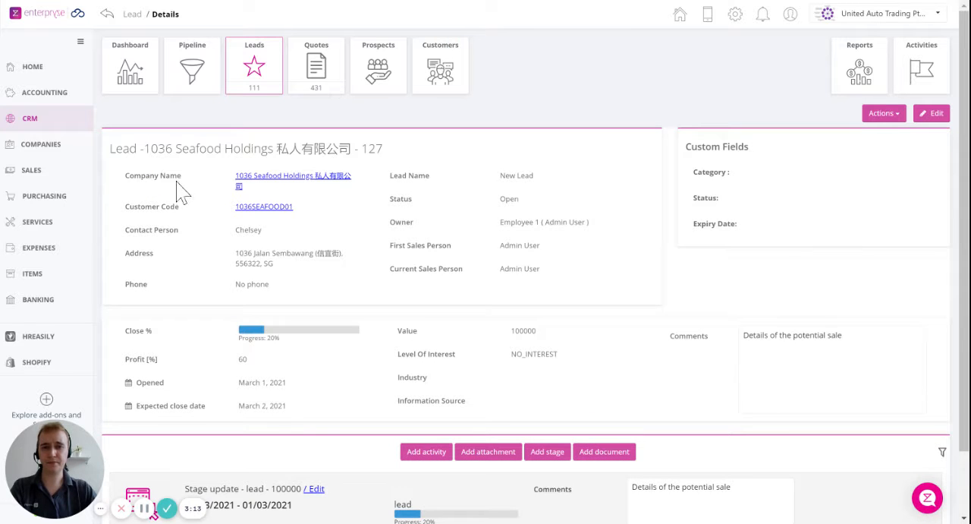
scroll(485, 167, "down", 1)
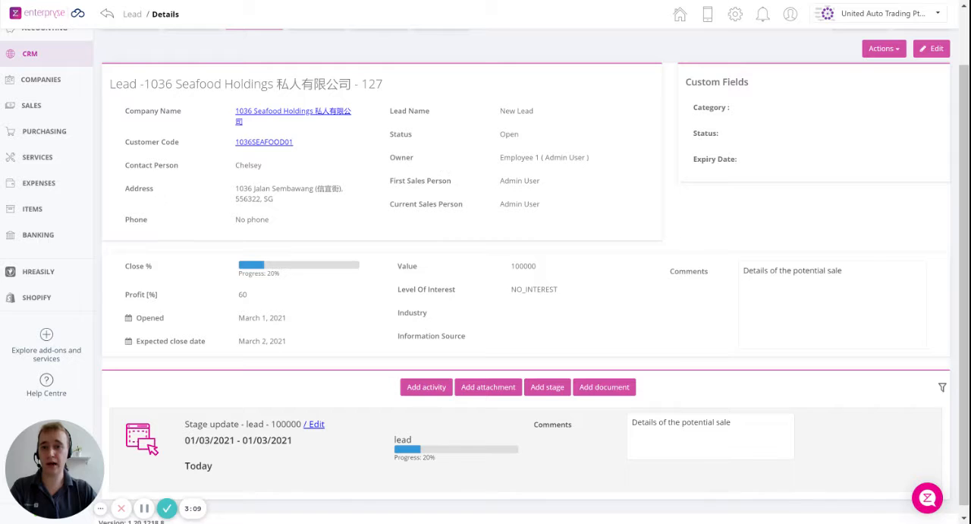
left_click(438, 387)
left_click(389, 187)
type("Phone call")
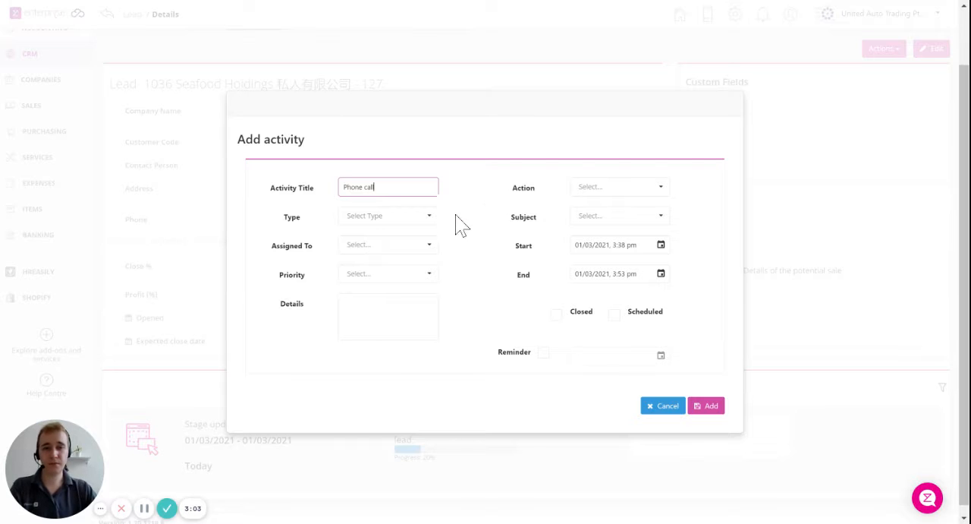
left_click(707, 406)
View the lead's attachment upload options and close them without adding a file
scroll(595, 246, "down", 1)
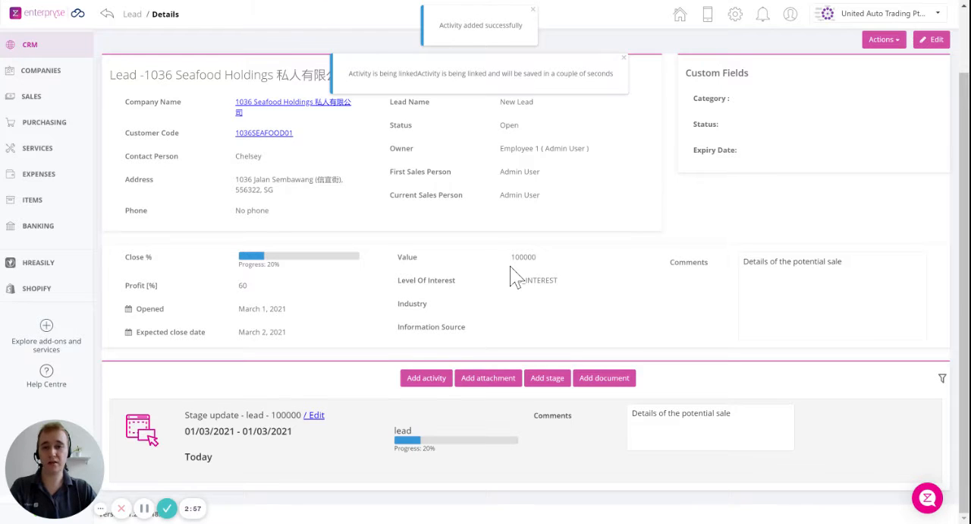
left_click(489, 381)
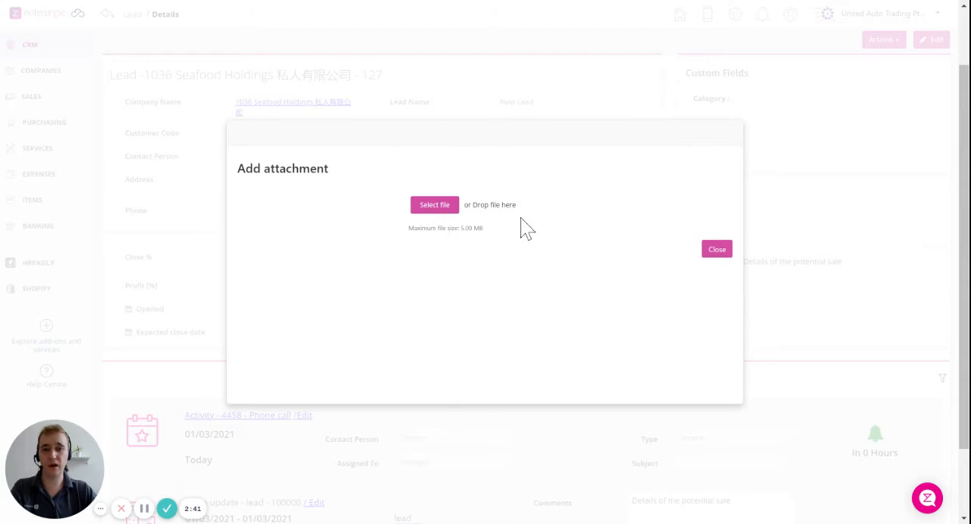
left_click(716, 250)
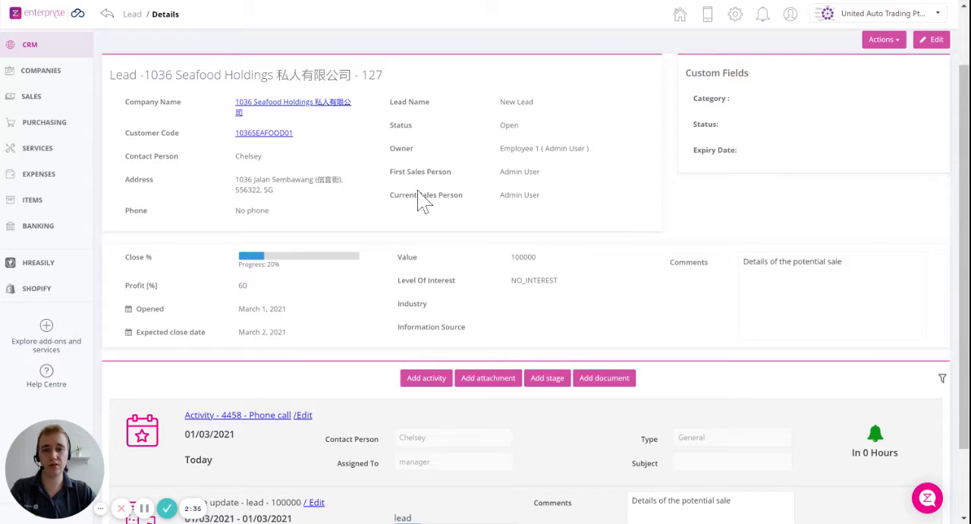
Start a new stage for the lead, choosing 1st Meeting and a close percentage of 40
scroll(418, 202, "down", 2)
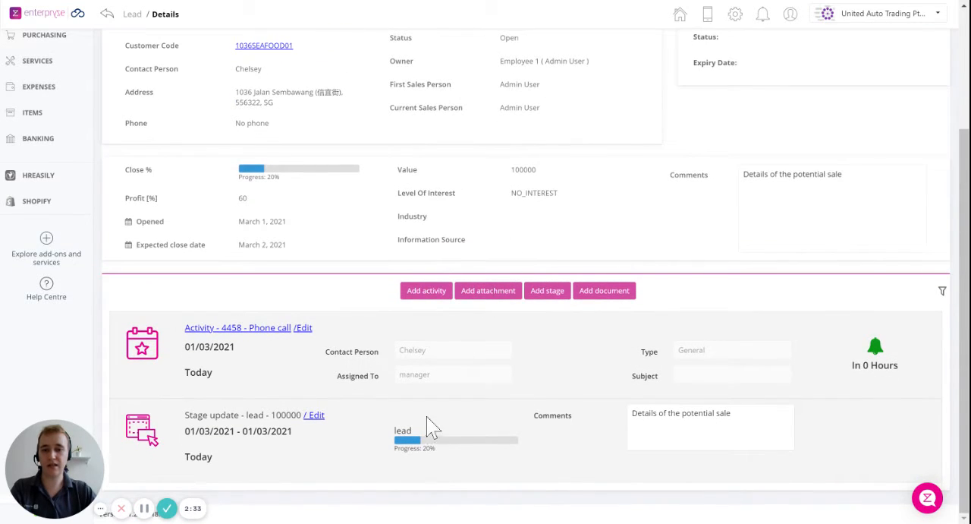
left_click(543, 296)
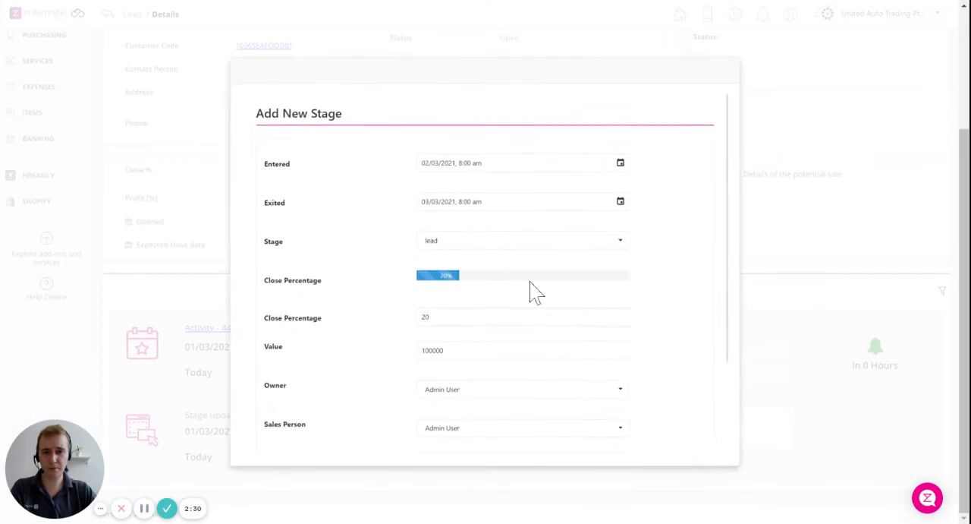
left_click(462, 242)
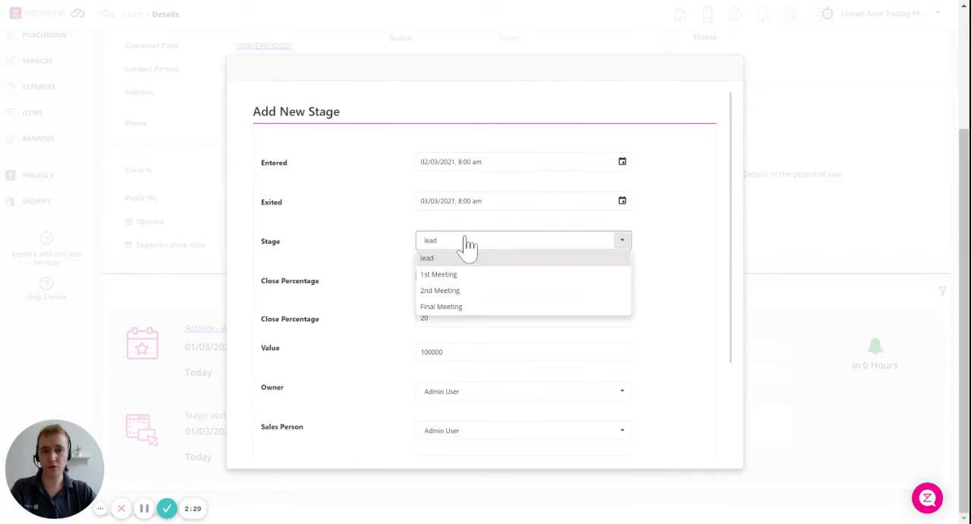
left_click(448, 279)
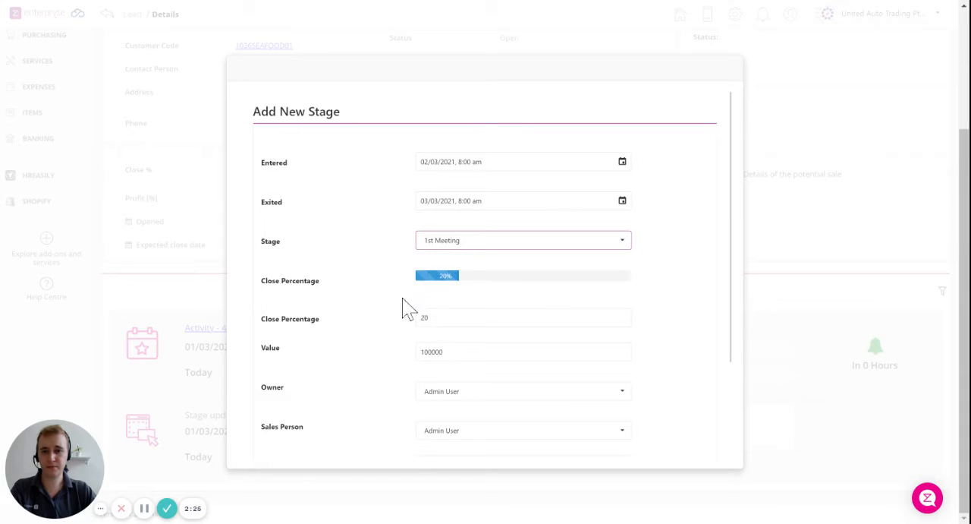
key("Tab")
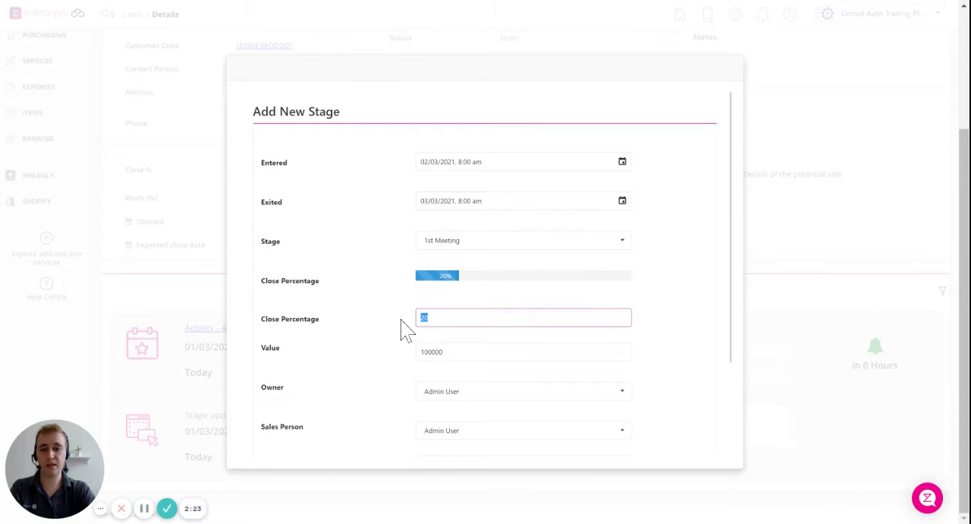
type("40")
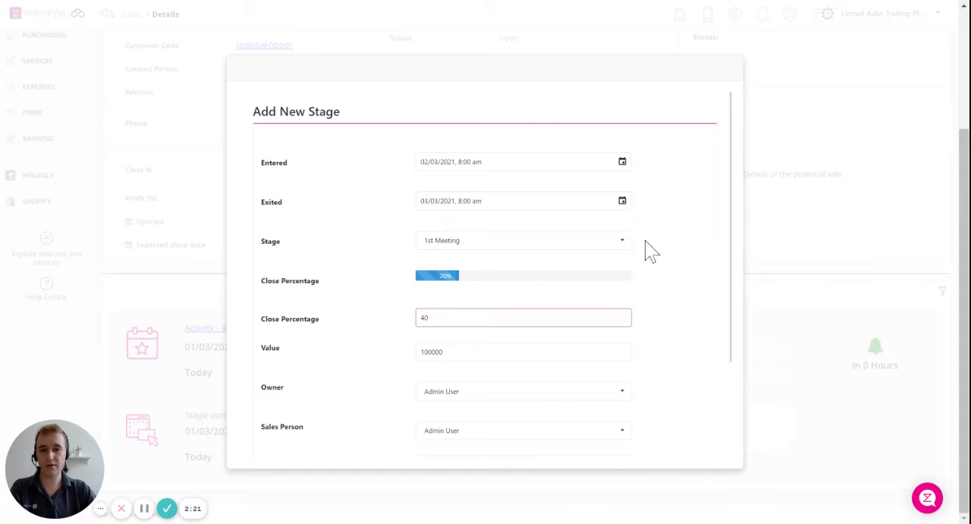
key("Tab")
scroll(684, 326, "down", 1)
left_click(701, 307)
scroll(712, 267, "down", 1)
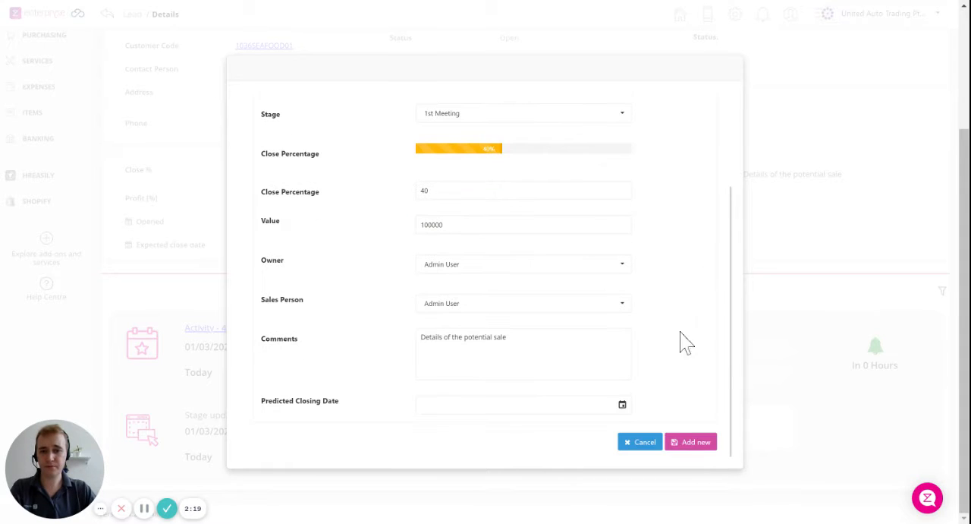
Extend the stage comment to "Details of the potential sale, 1st meeting scheduled" and add the stage to the lead
left_click(508, 337)
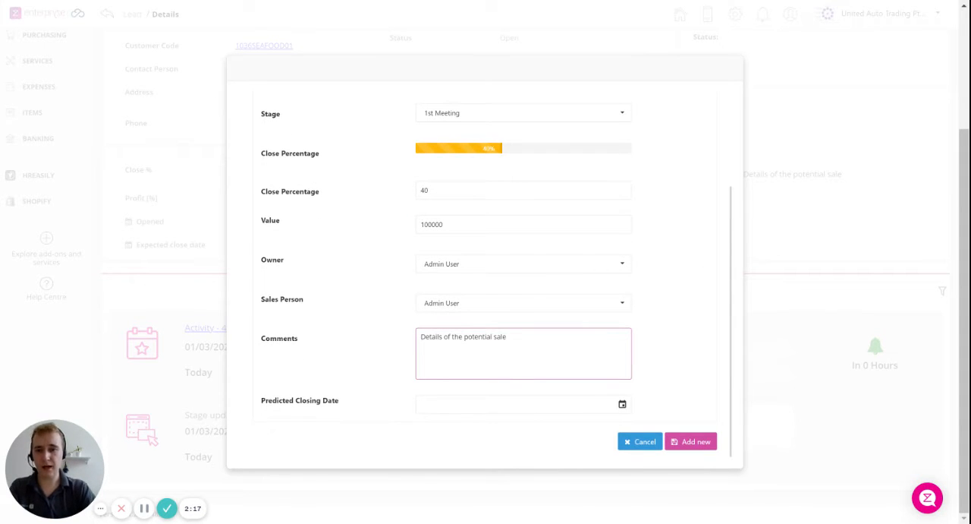
type(", ")
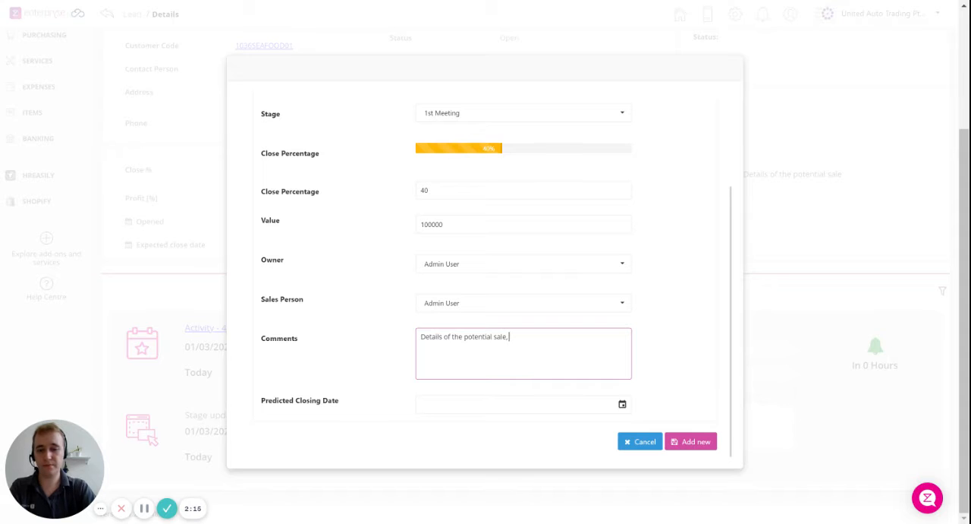
type("1st meeting sche")
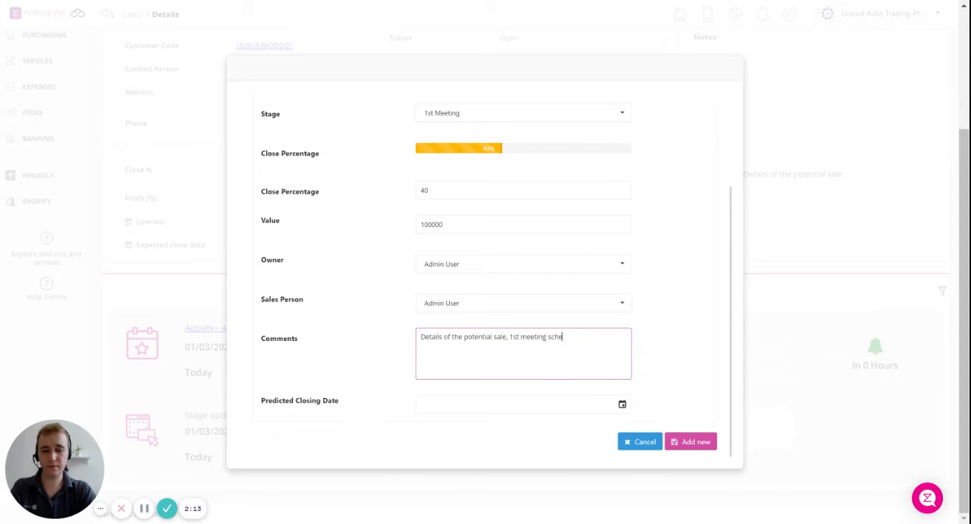
type("duled")
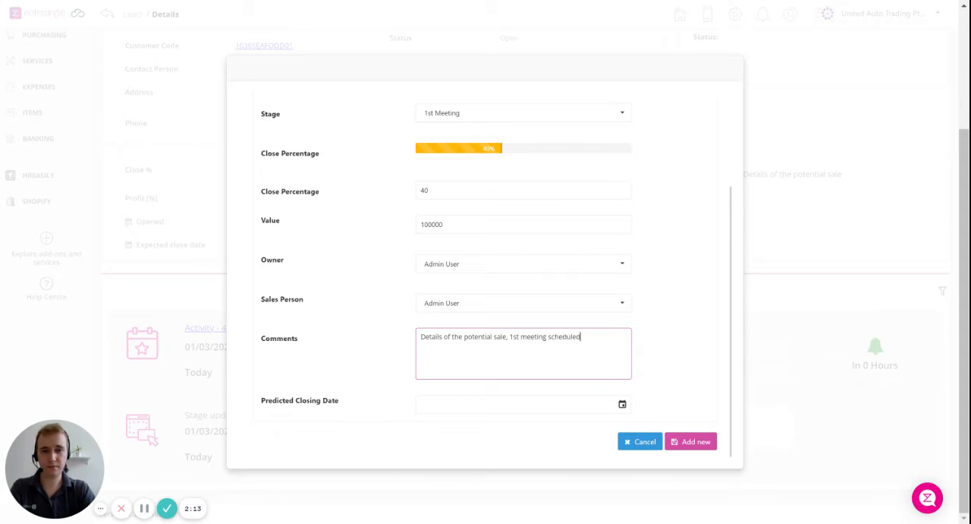
left_click(689, 447)
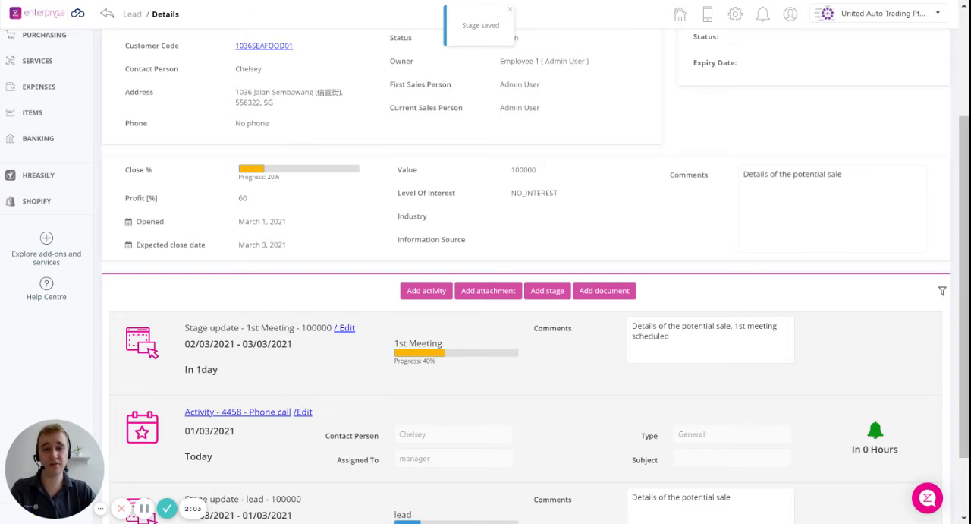
Open the 1036 Seafood Holdings lead for editing and view the available status choices
scroll(575, 247, "up", 2)
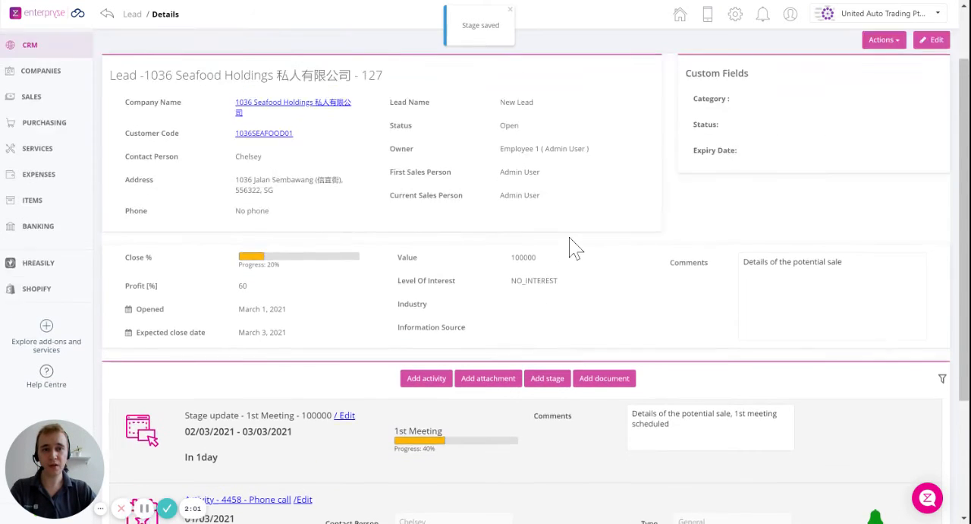
scroll(575, 247, "up", 2)
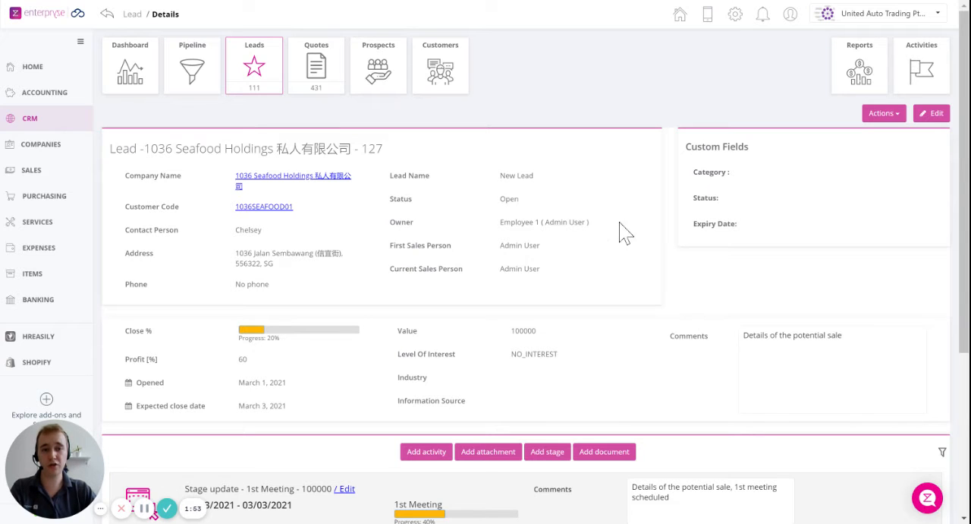
left_click(935, 114)
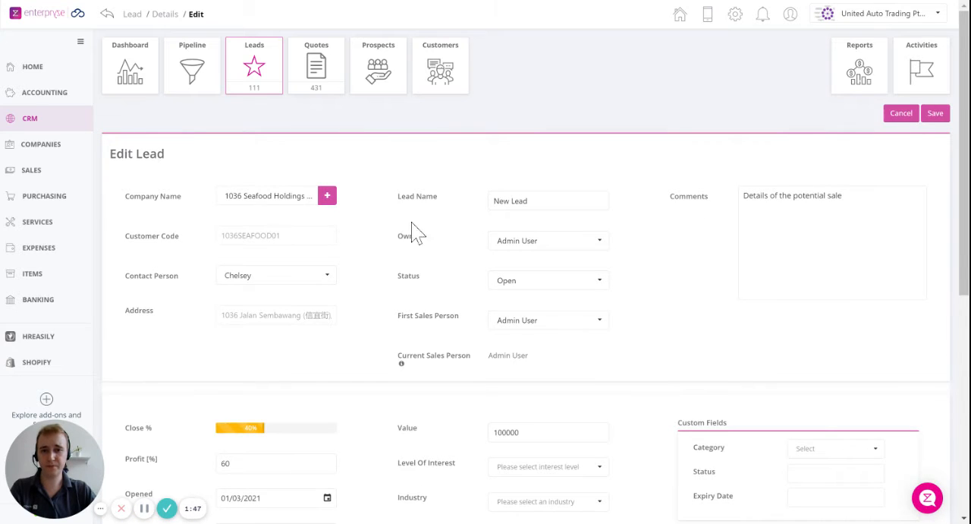
left_click(513, 283)
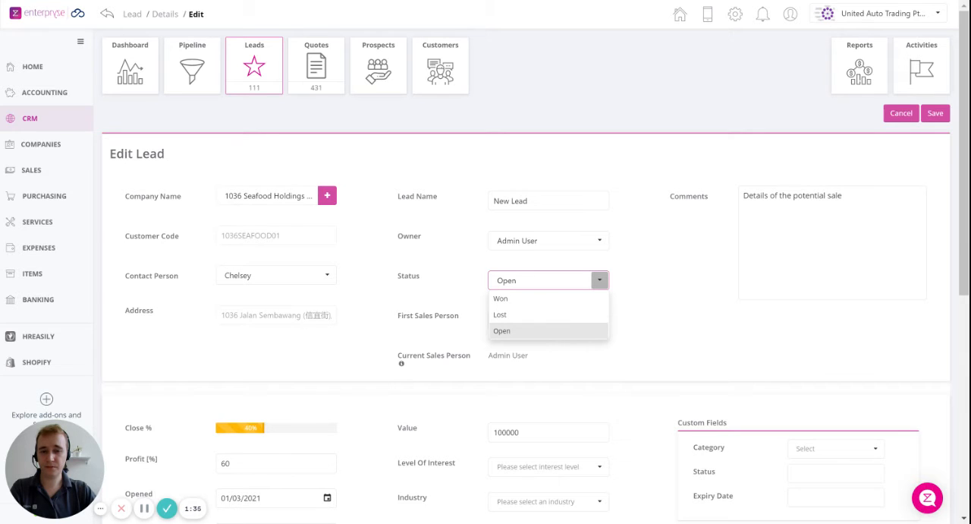
Return to the leads list and review the filter choices for Current Sales Person and Current stage without applying any
left_click(273, 71)
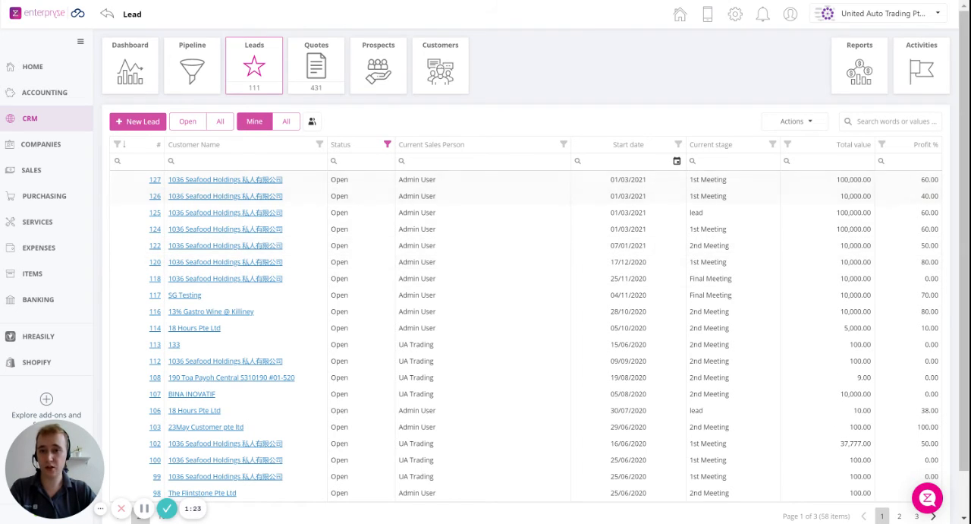
left_click(563, 144)
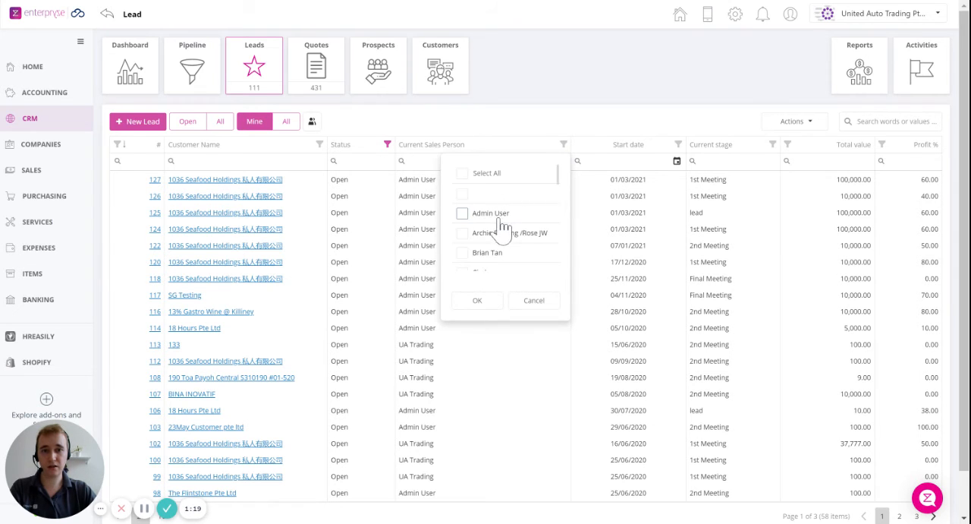
scroll(503, 226, "down", 3)
scroll(497, 220, "up", 2)
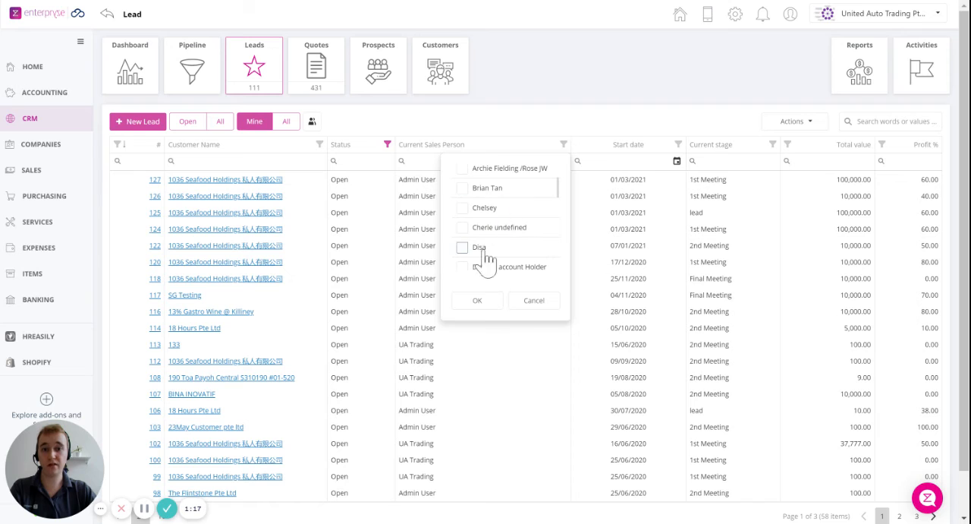
left_click(772, 144)
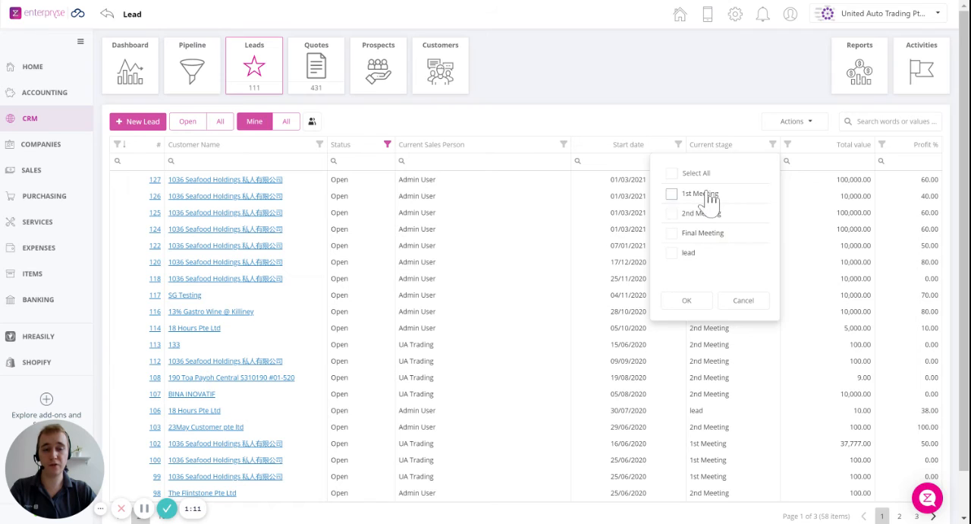
left_click(693, 121)
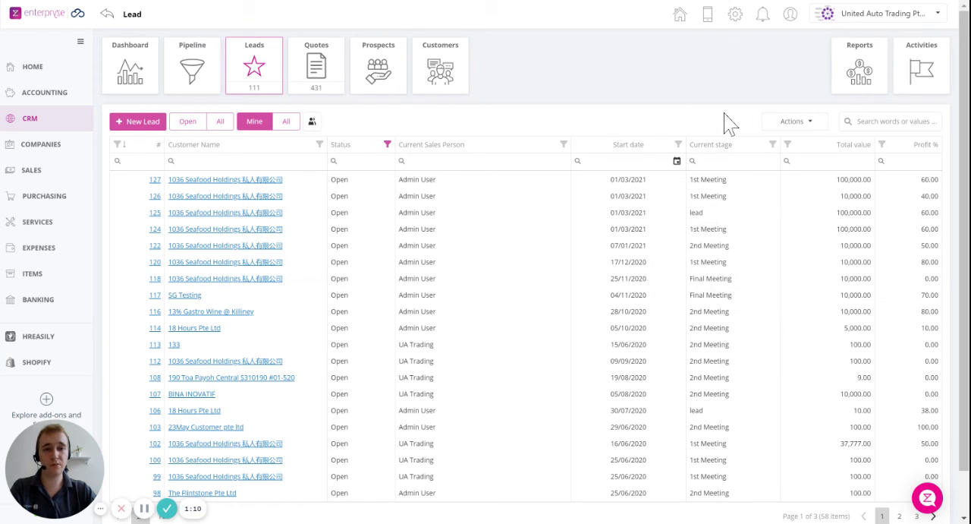
Use the Column Chooser to replace the Start date column with Expected close date in the leads list
left_click(789, 125)
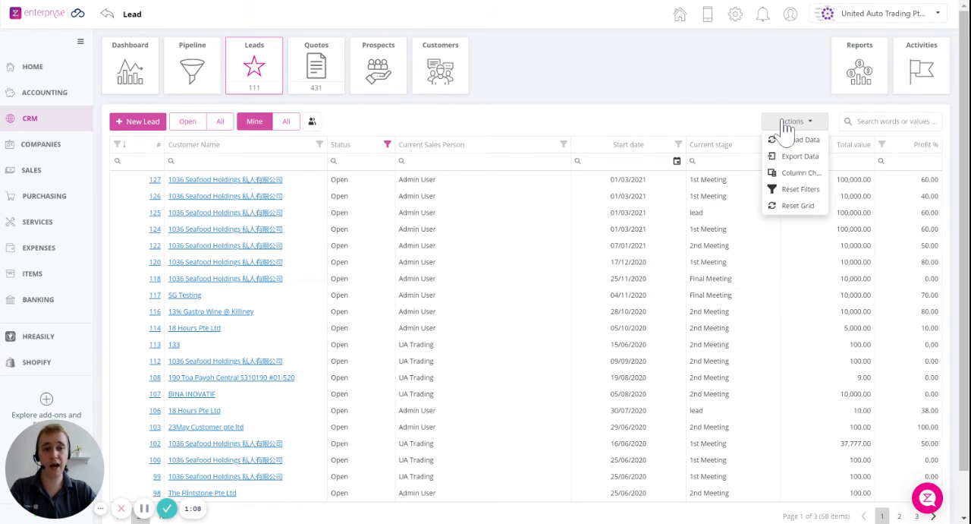
left_click(795, 179)
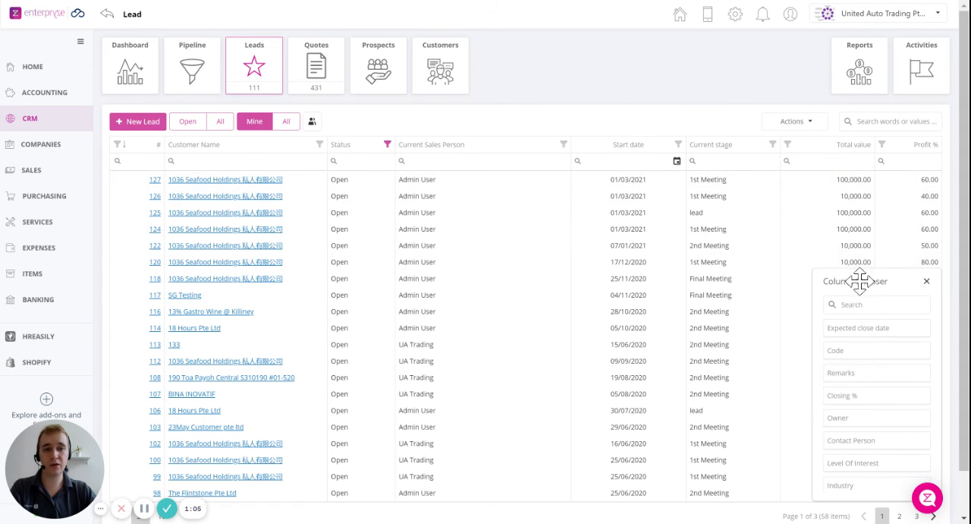
left_click_drag(858, 277, 733, 187)
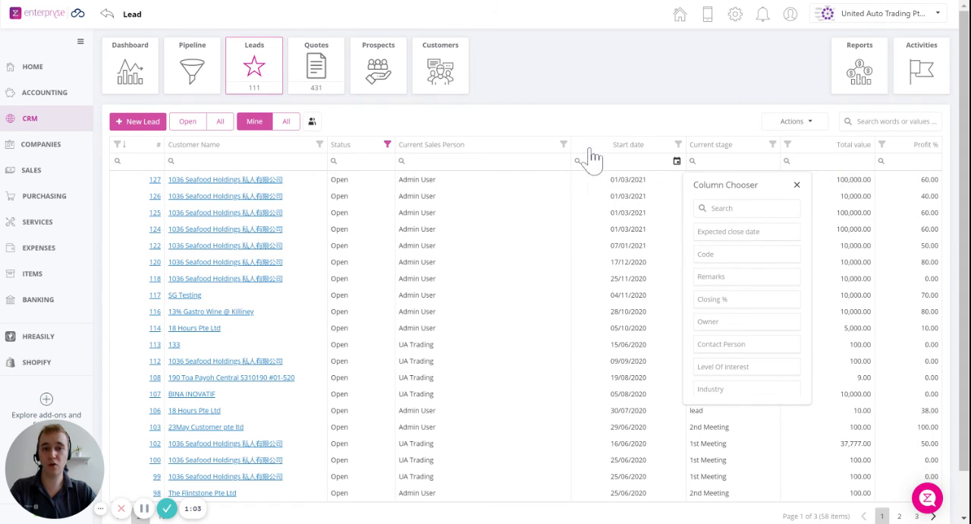
left_click_drag(622, 152, 660, 176)
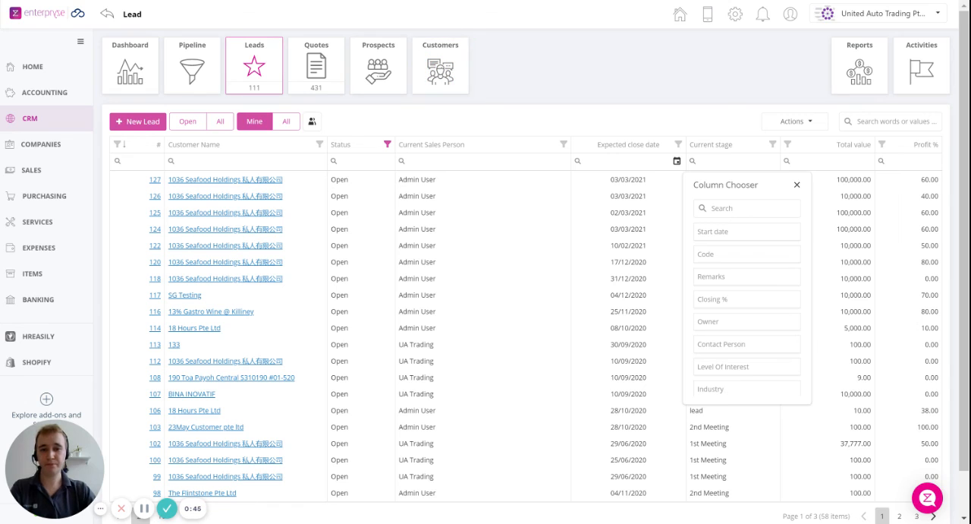
Switch to the Enterpryze help centre and open its support chat
key("ctrl+Tab")
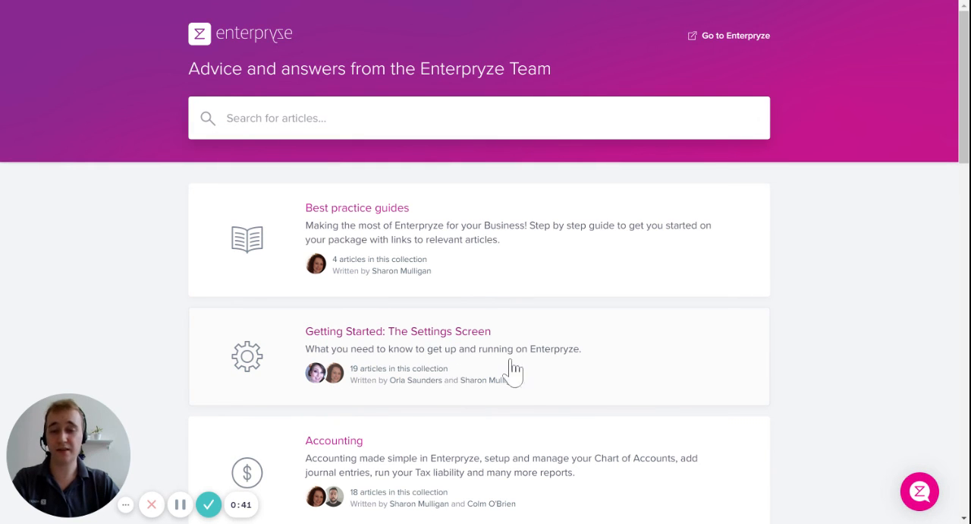
left_click(921, 493)
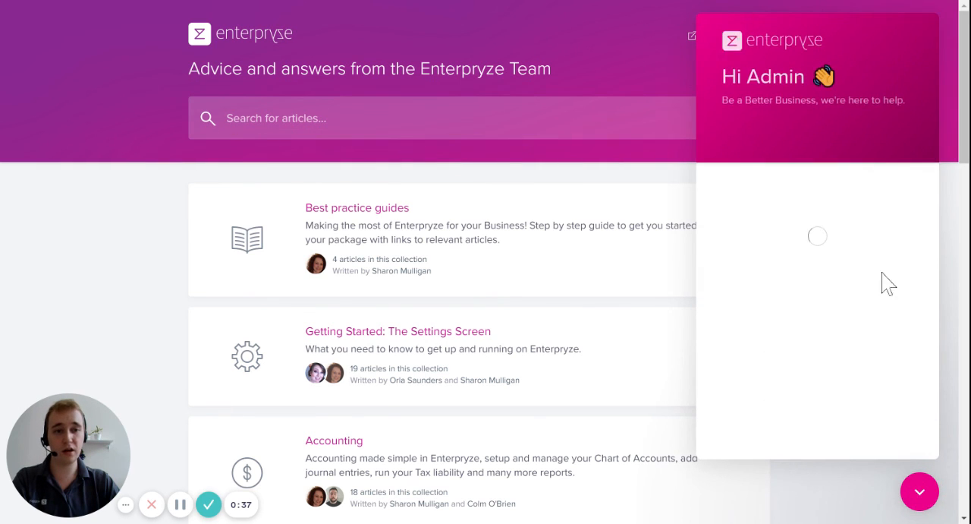